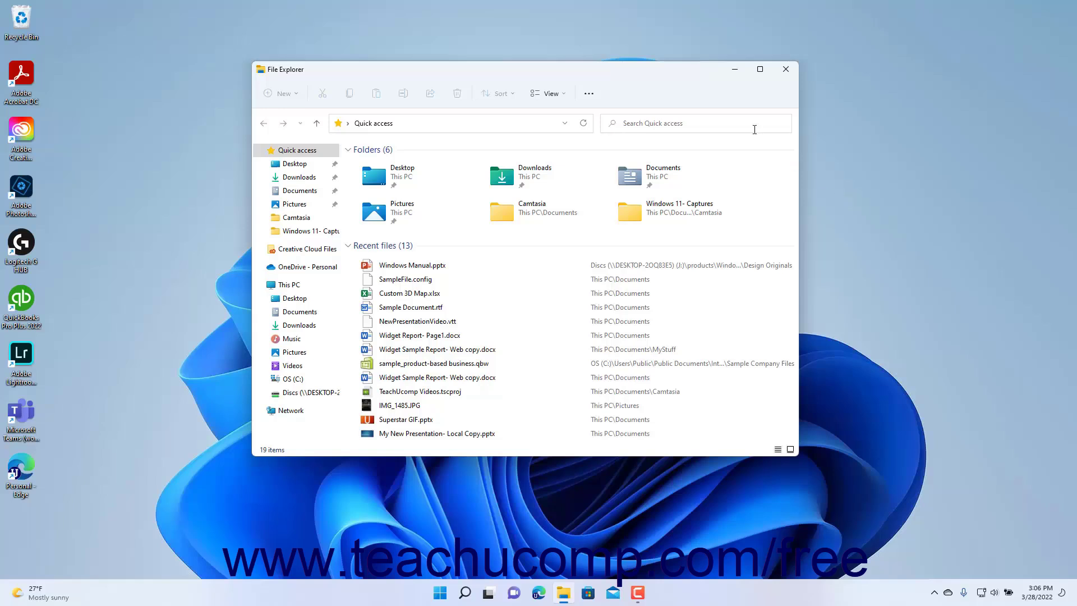
# - Browse into the Documents folder from the Quick access list
pyautogui.click(301, 190)
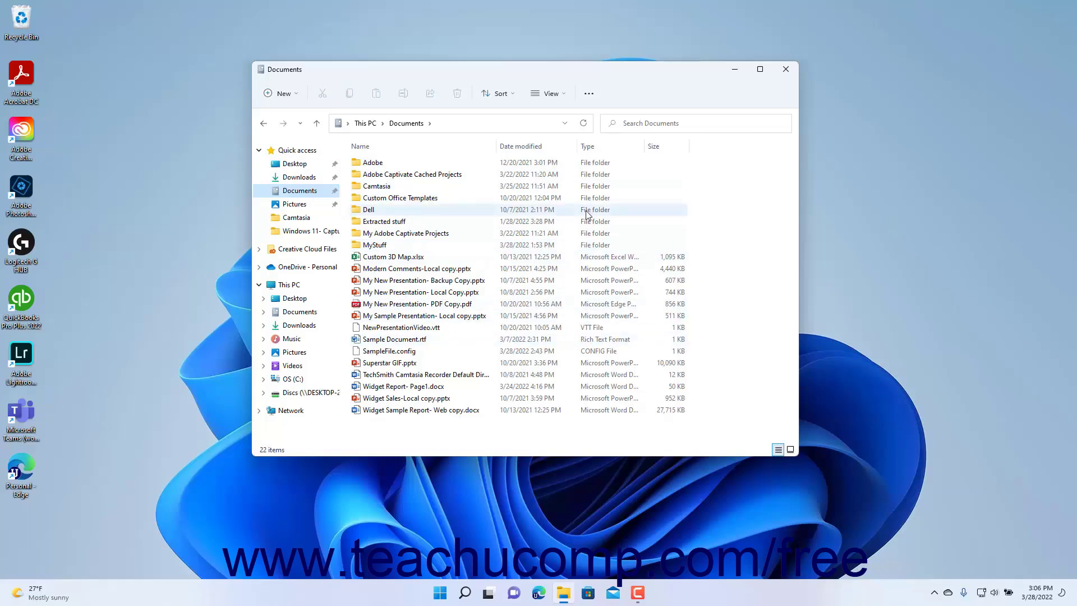
# - Close the Documents window, reopen File Explorer from the taskbar and close it again
pyautogui.click(787, 70)
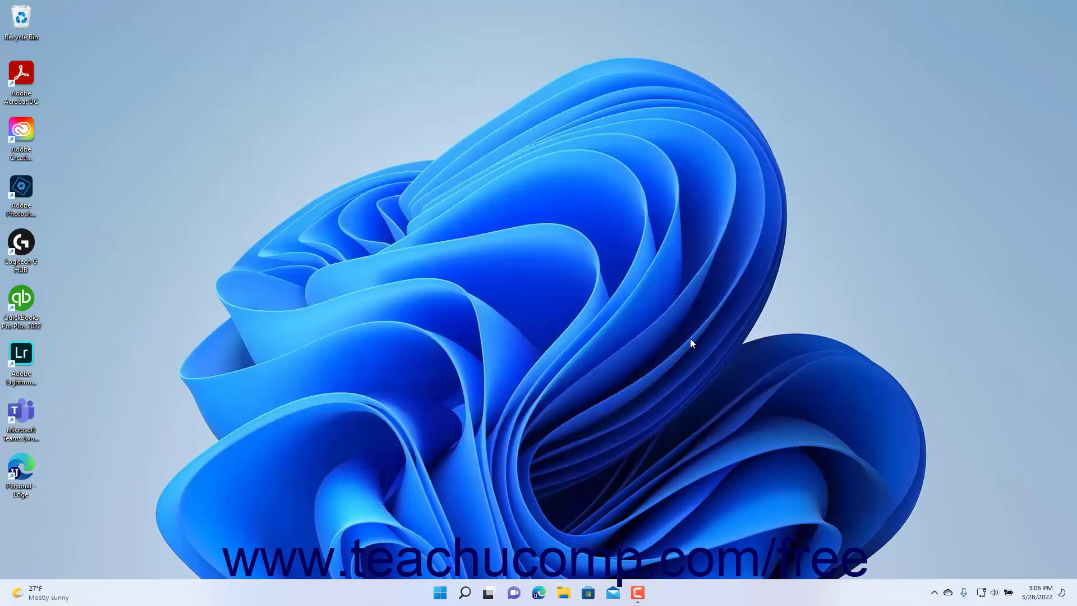
pyautogui.click(565, 594)
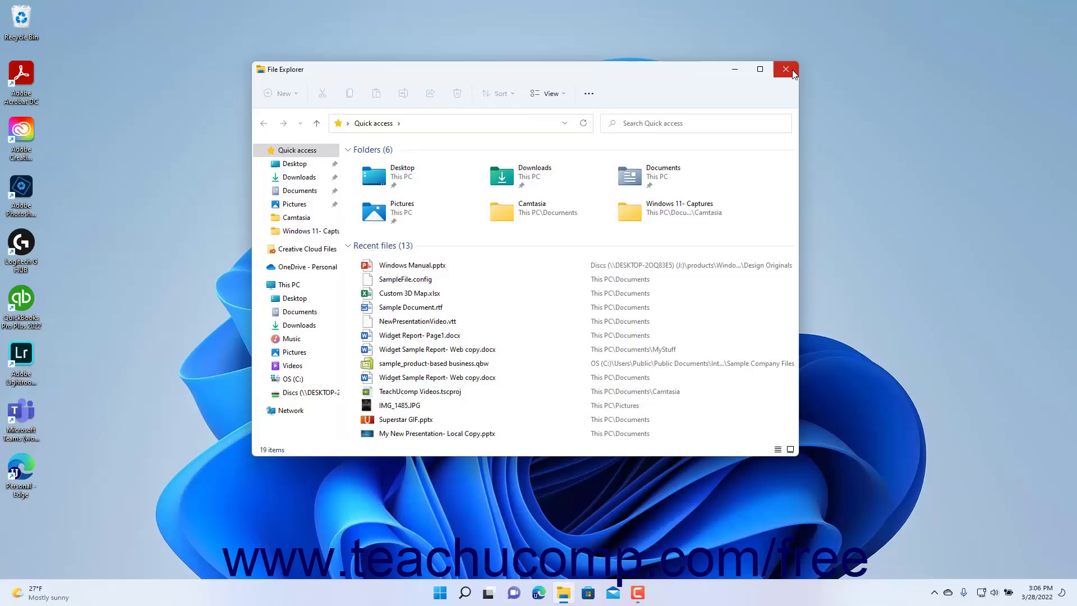
pyautogui.click(787, 69)
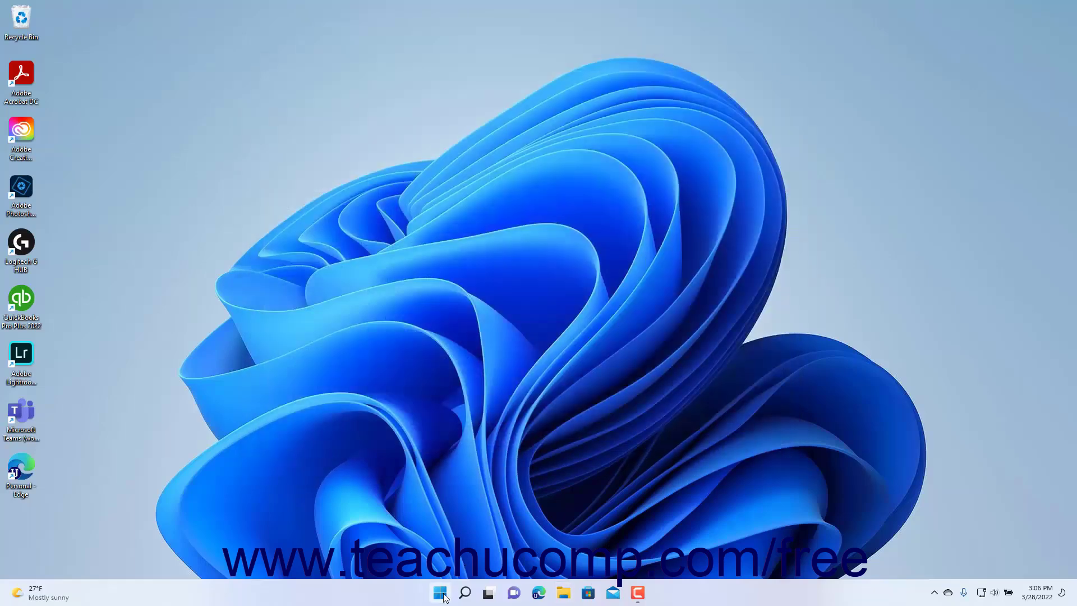
# - Launch File Explorer from the Start menu's All apps list under F
pyautogui.click(440, 593)
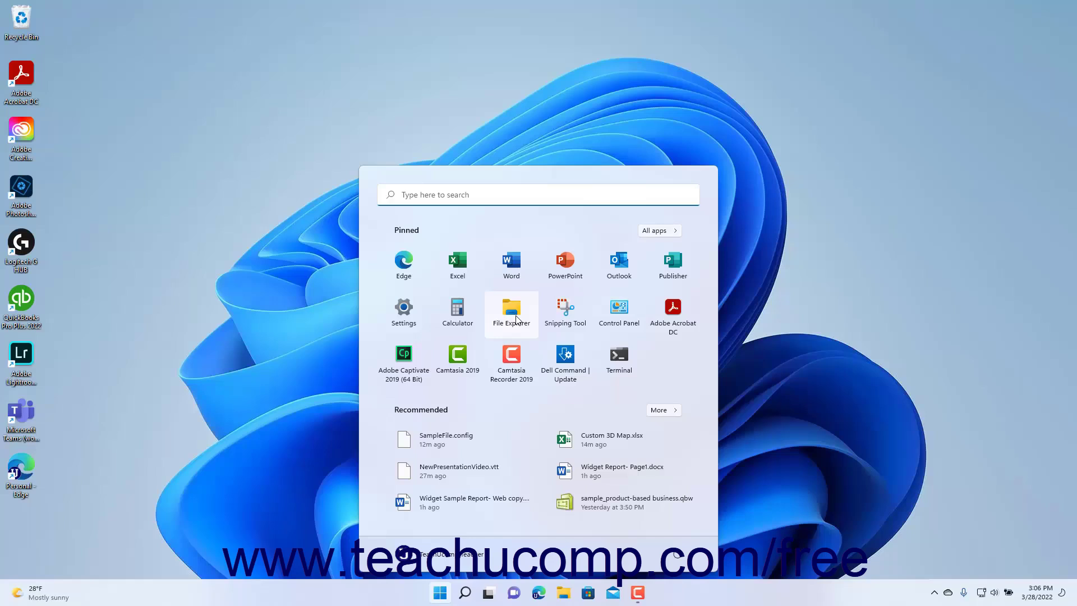
pyautogui.click(660, 231)
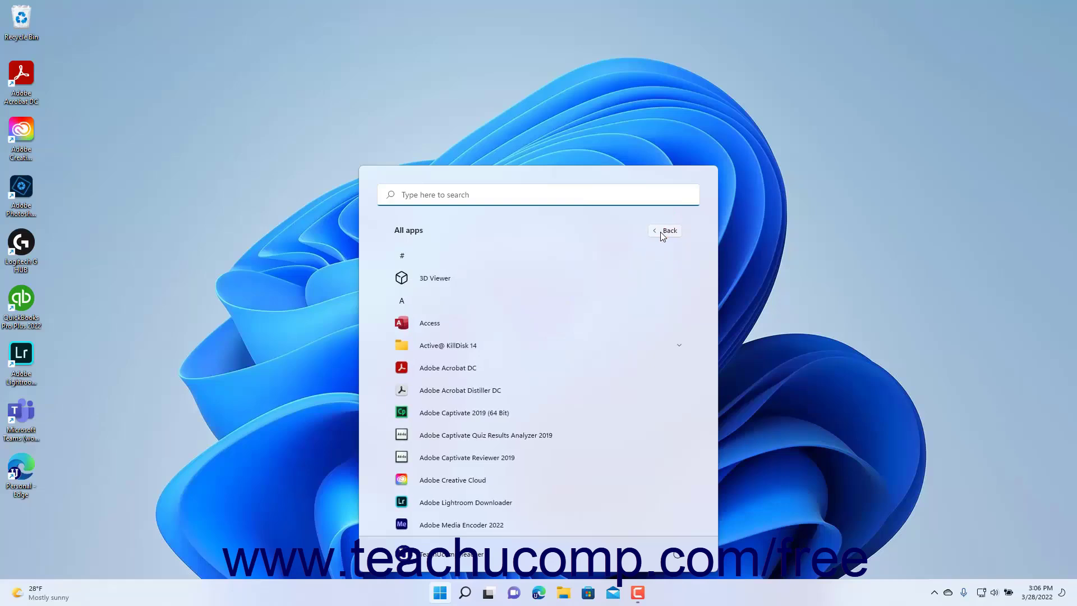
pyautogui.scroll(-3, 607, 372)
pyautogui.scroll(-2, 607, 374)
pyautogui.scroll(-1, 607, 375)
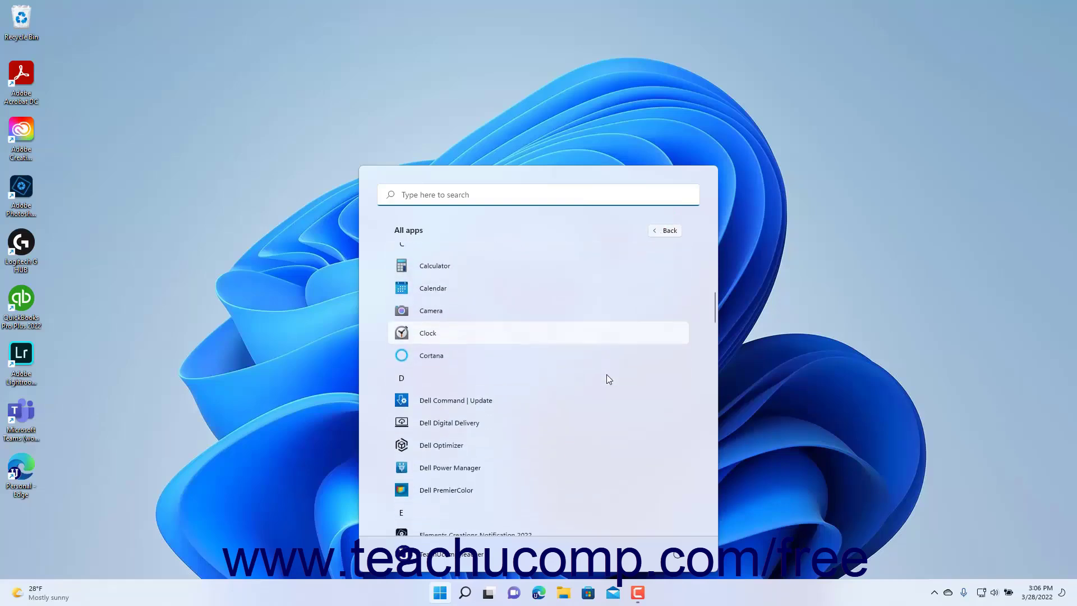
pyautogui.scroll(-2, 607, 375)
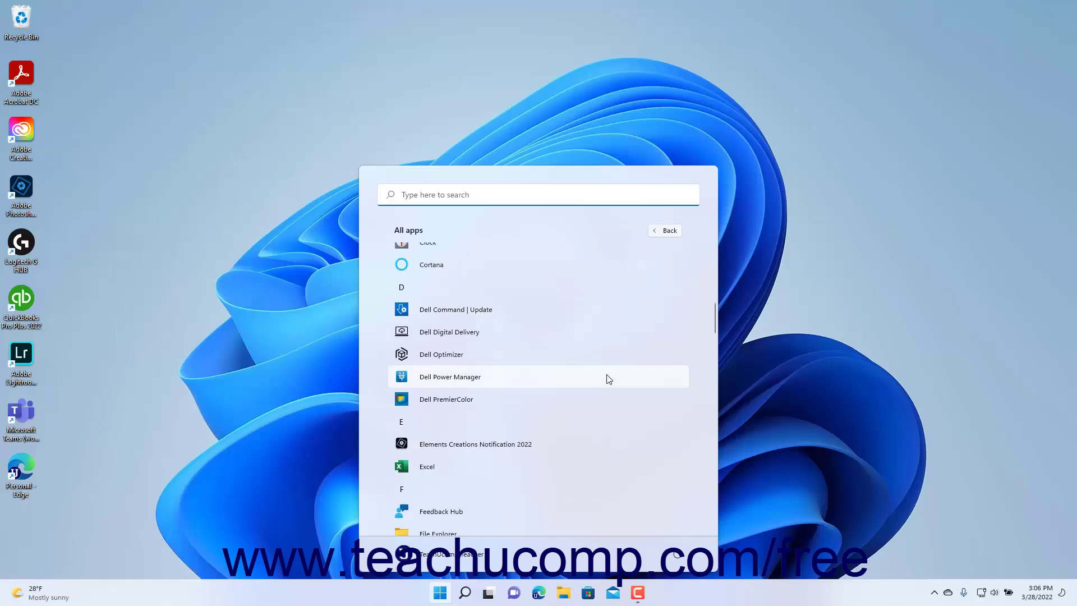
pyautogui.scroll(-1, 607, 378)
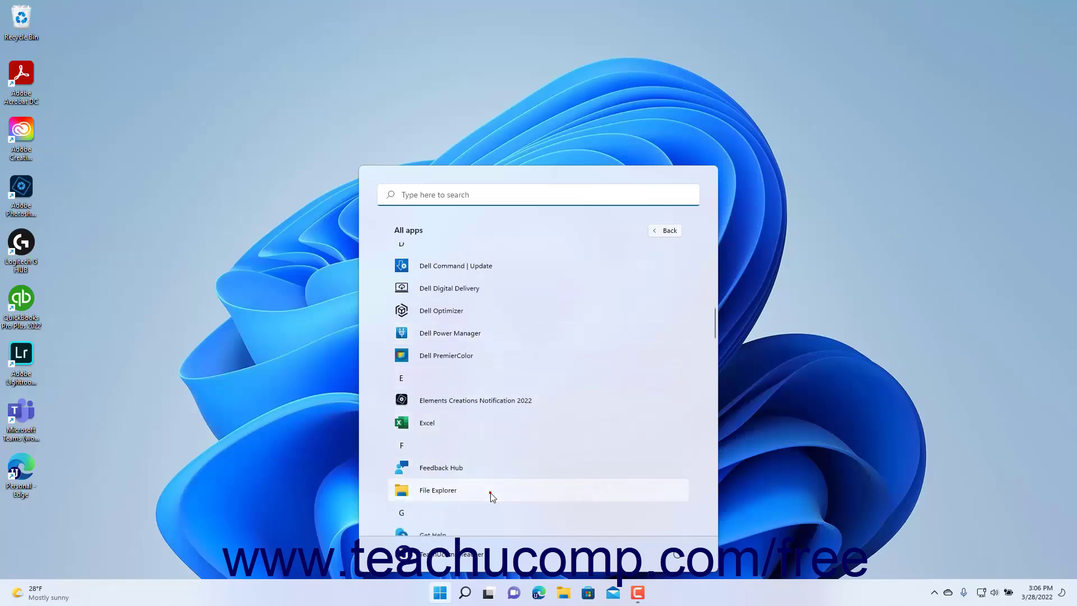
pyautogui.click(491, 493)
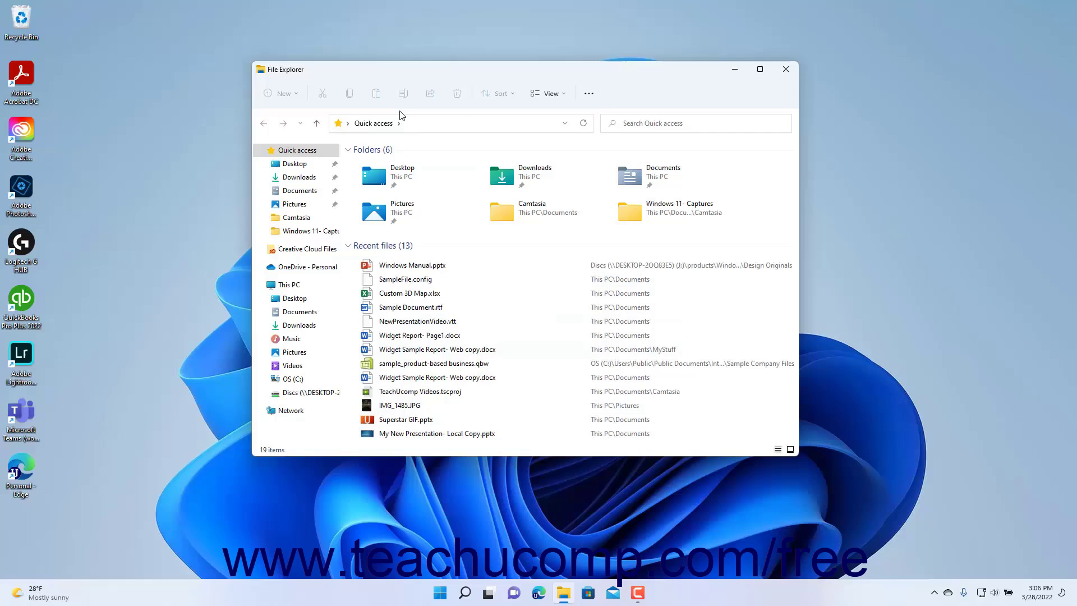
pyautogui.click(391, 96)
# - Show Documents under This PC, expanding and collapsing its subfolders in the tree
pyautogui.click(303, 318)
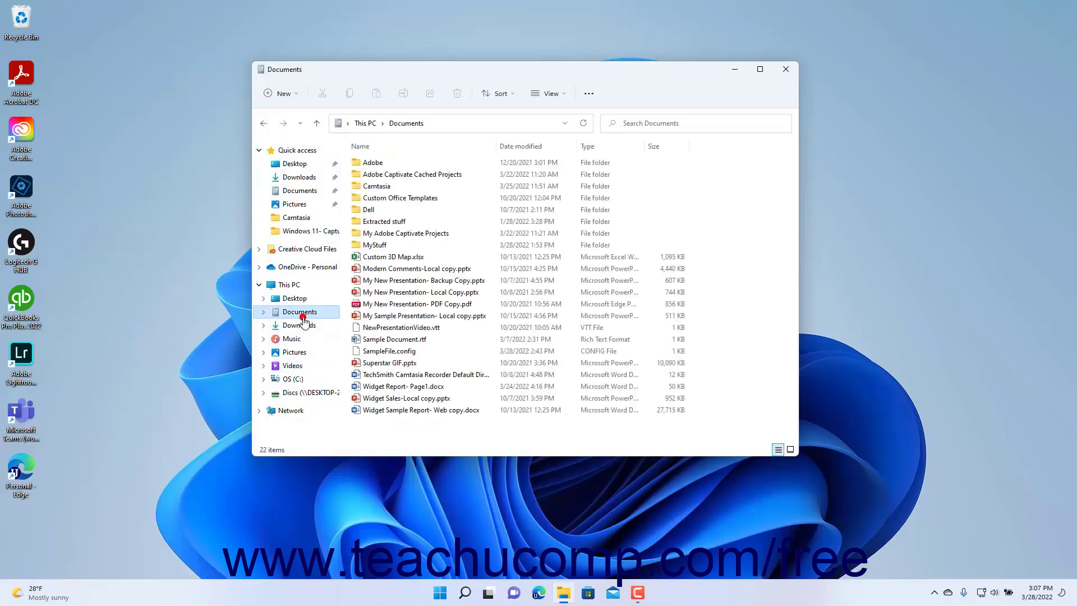
pyautogui.click(263, 312)
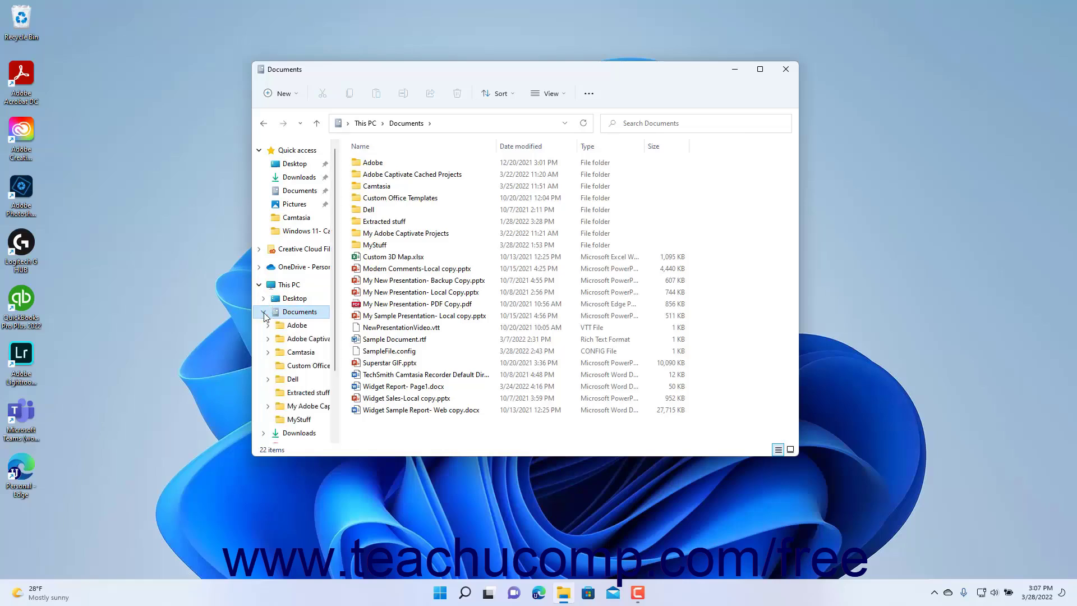
pyautogui.click(264, 312)
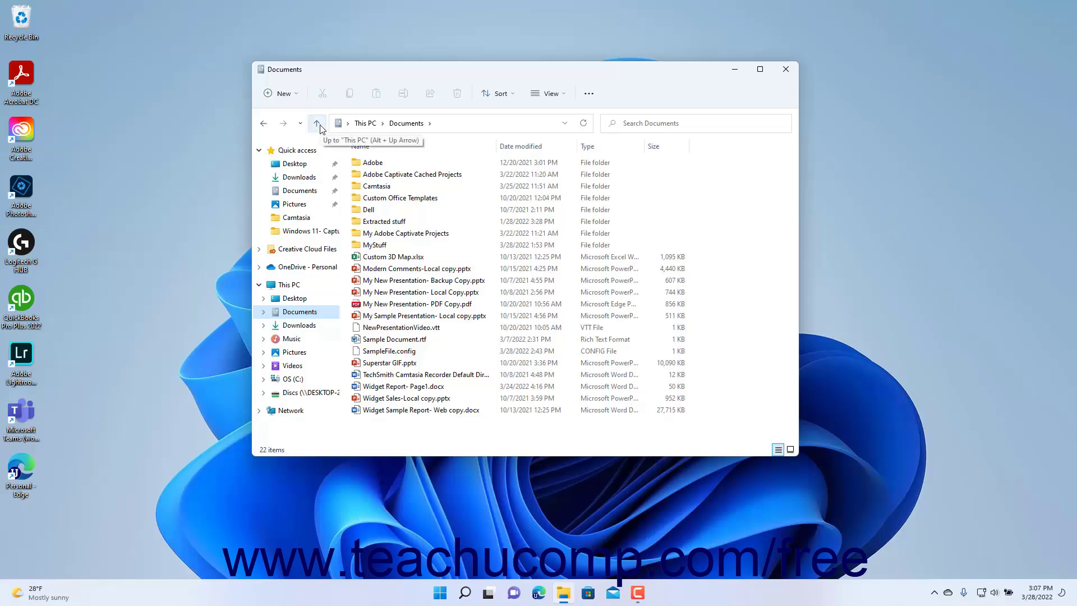
# - Go back to Quick access, forward to Documents, then up one level to This PC
pyautogui.click(265, 124)
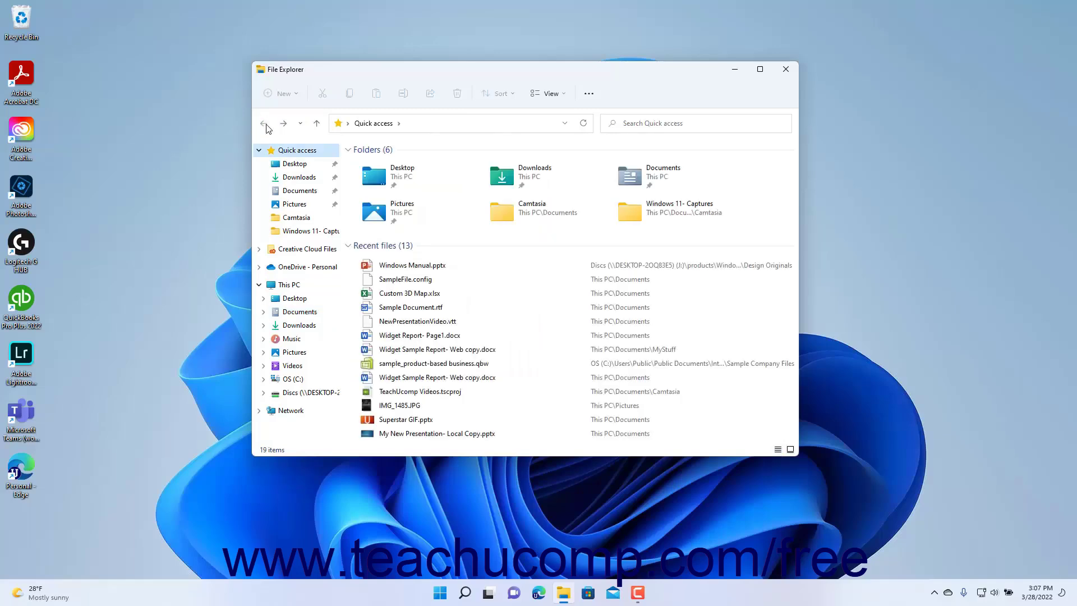
pyautogui.click(283, 124)
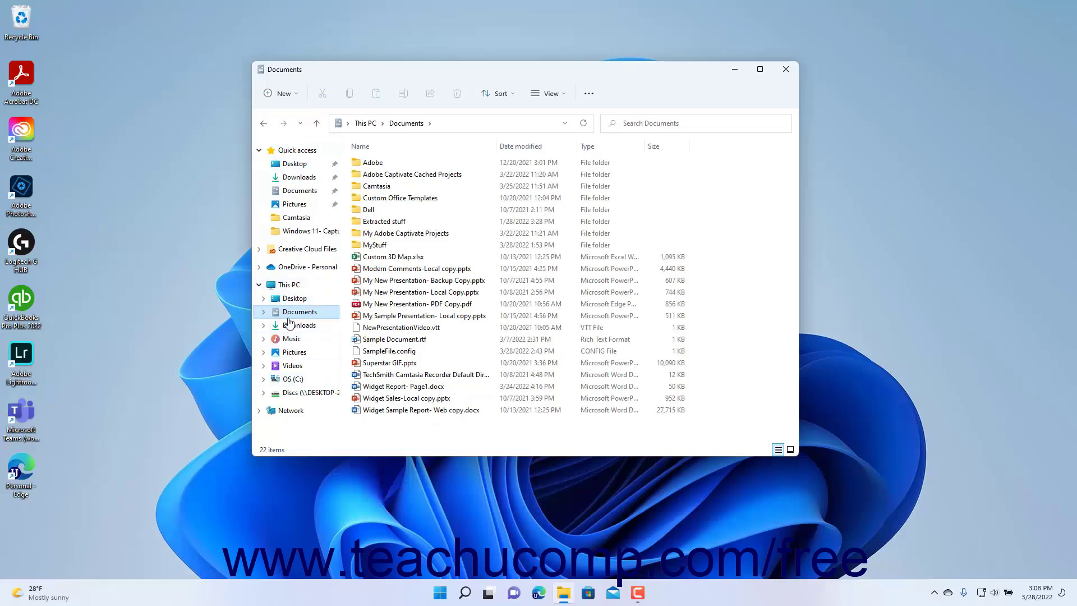
pyautogui.click(318, 127)
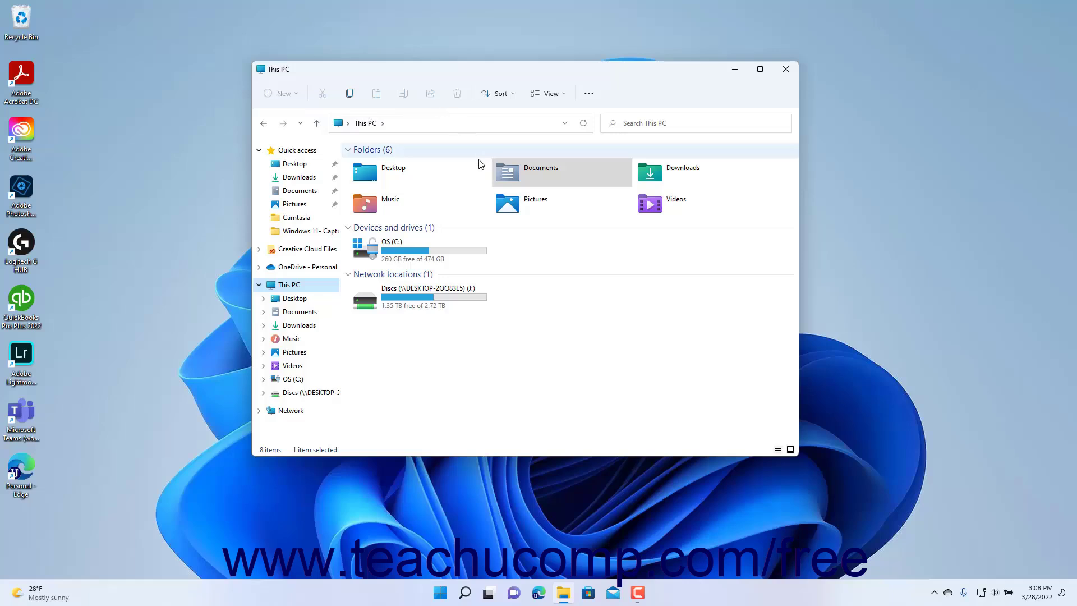
# - Enter Documents from the This PC tile, select Custom 3D Map.xlsx and make the address editable
pyautogui.click(516, 177)
pyautogui.doubleClick(516, 176)
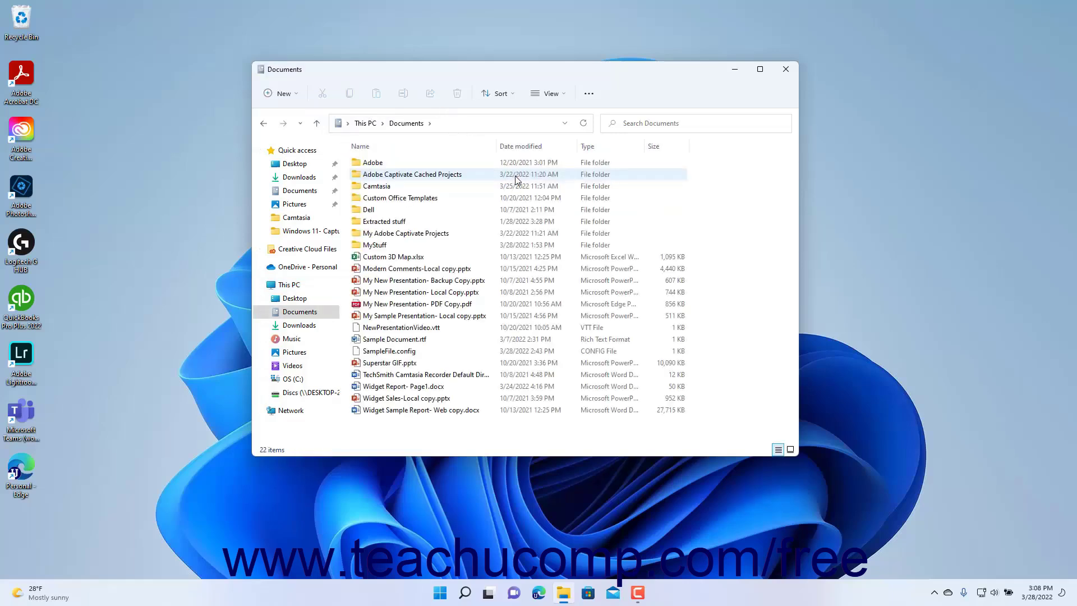
pyautogui.click(446, 259)
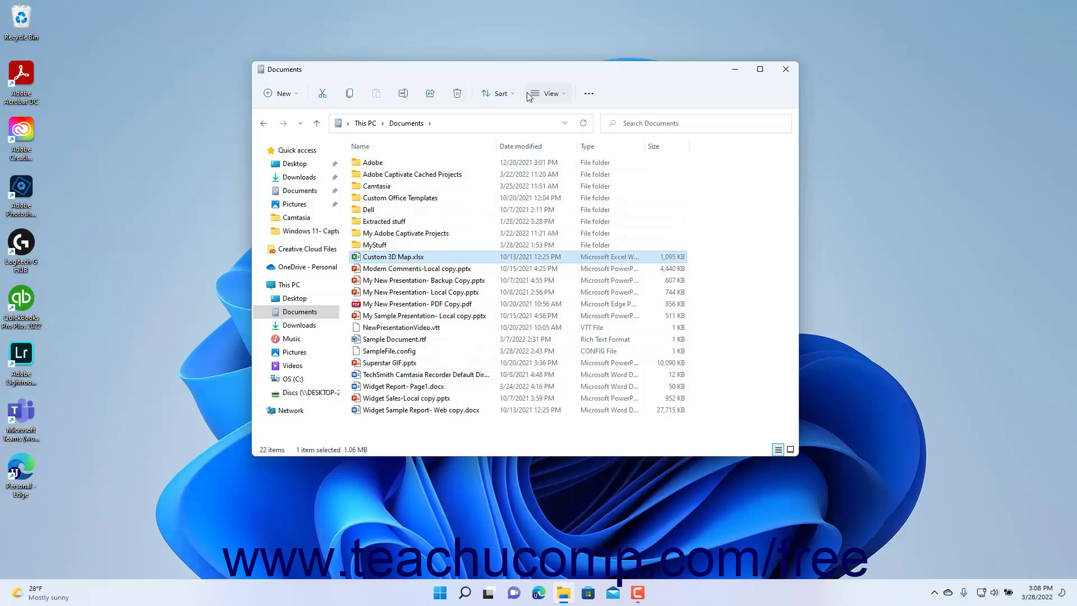
pyautogui.click(461, 133)
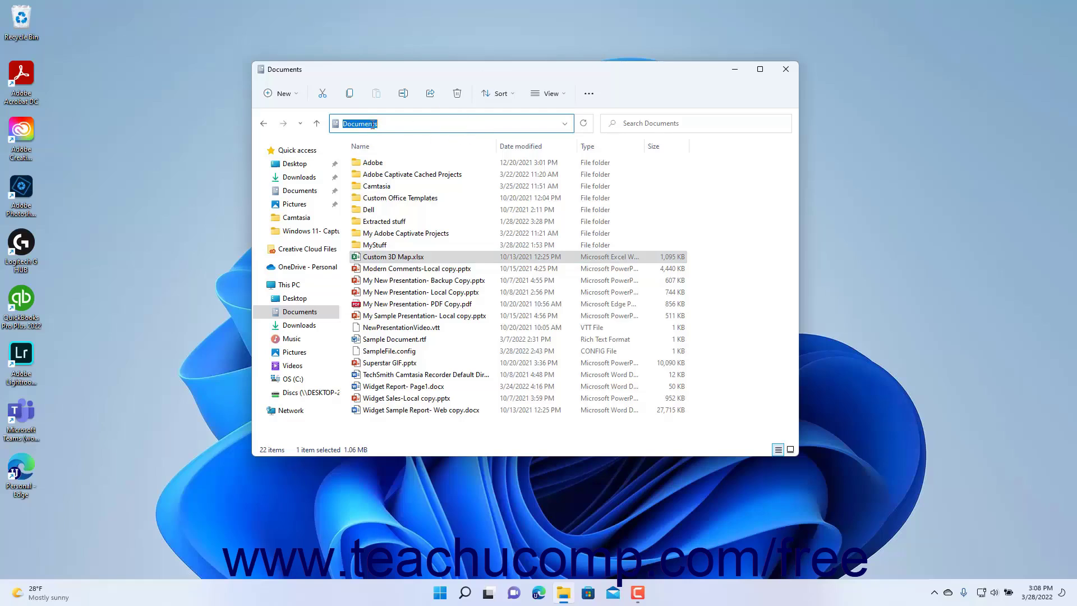
pyautogui.write('C:\\Users\\tucte')
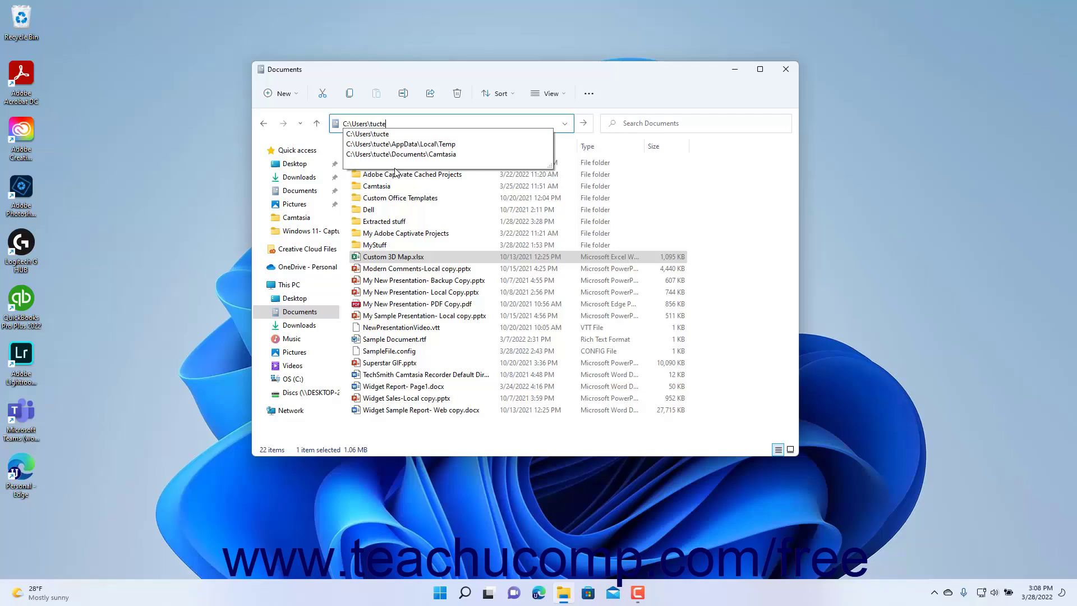
# - Navigate to the typed user profile path, then enter its Documents folder
pyautogui.press('Return')
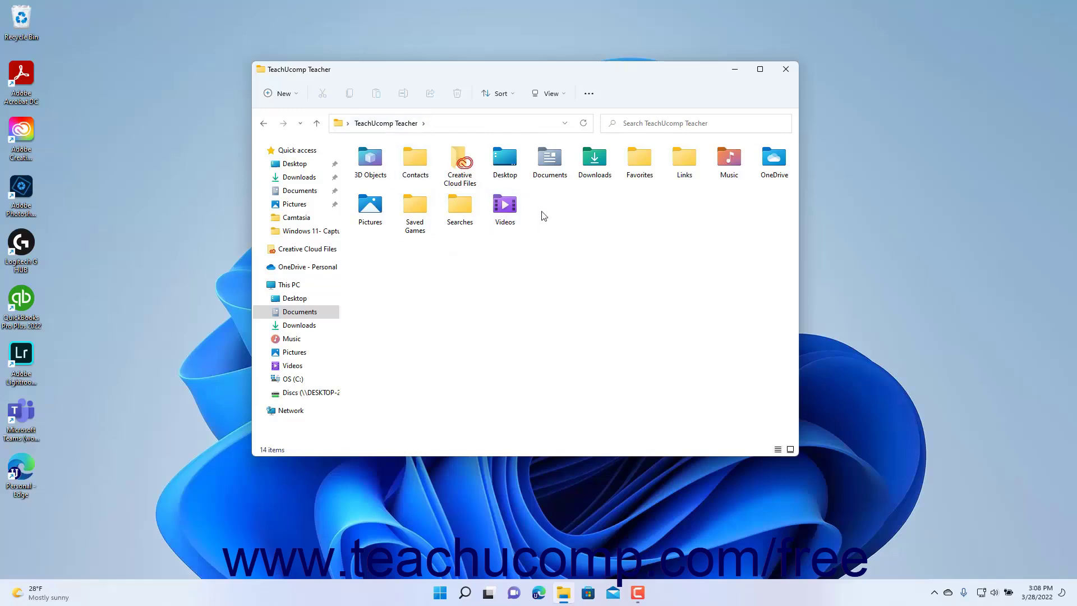
pyautogui.click(557, 161)
pyautogui.doubleClick(557, 161)
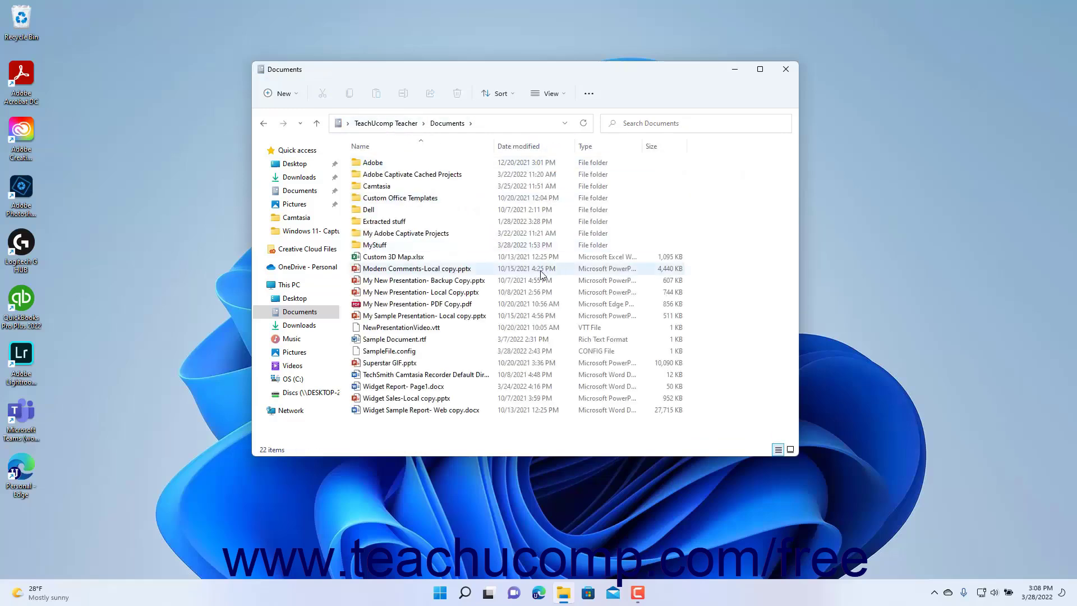
pyautogui.click(548, 93)
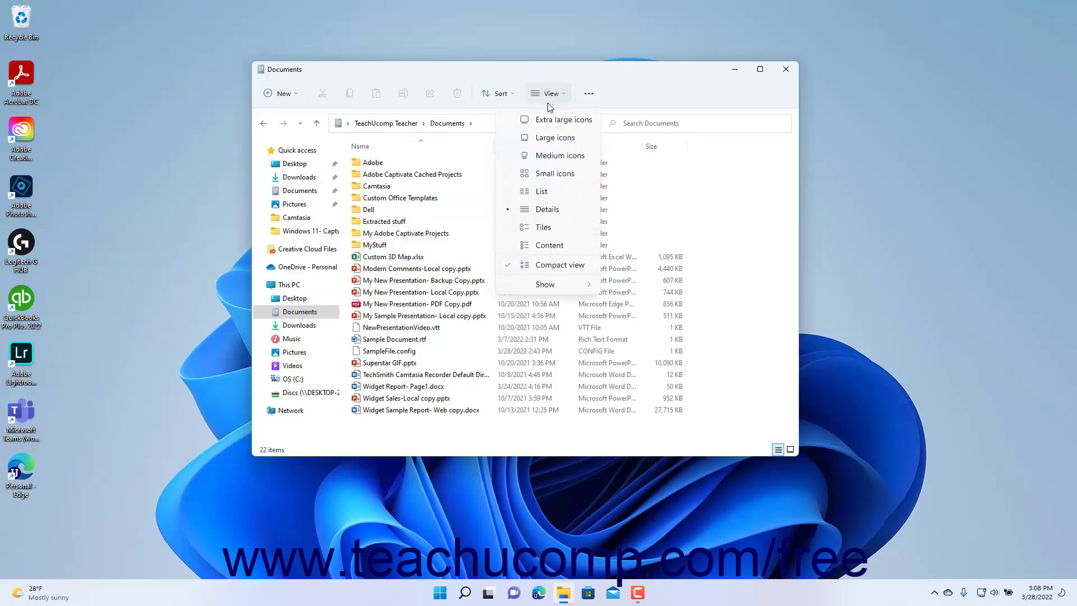
pyautogui.click(547, 210)
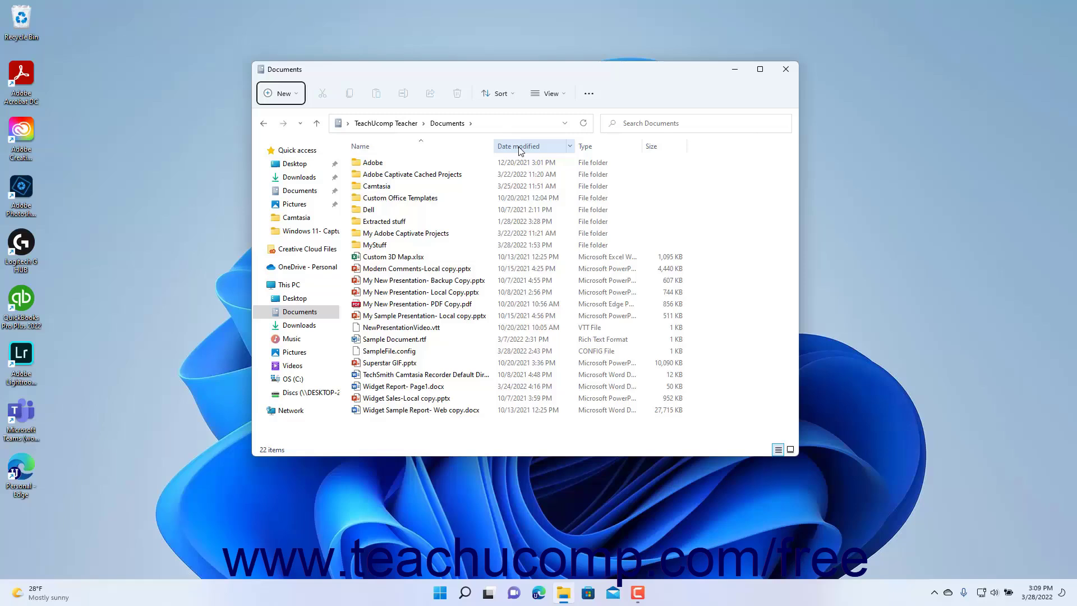
pyautogui.click(636, 123)
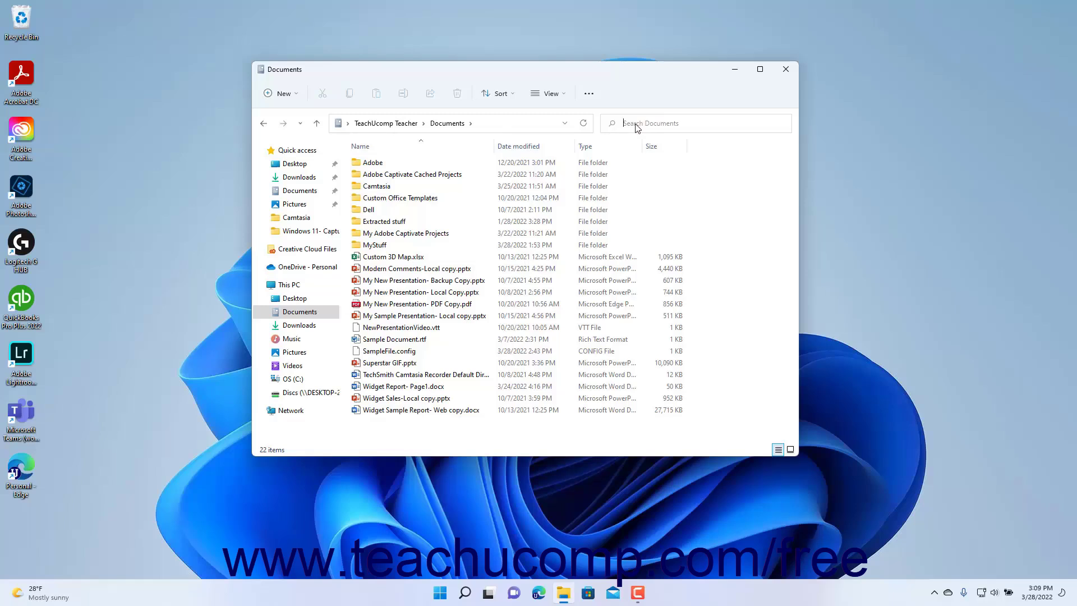
pyautogui.write('new')
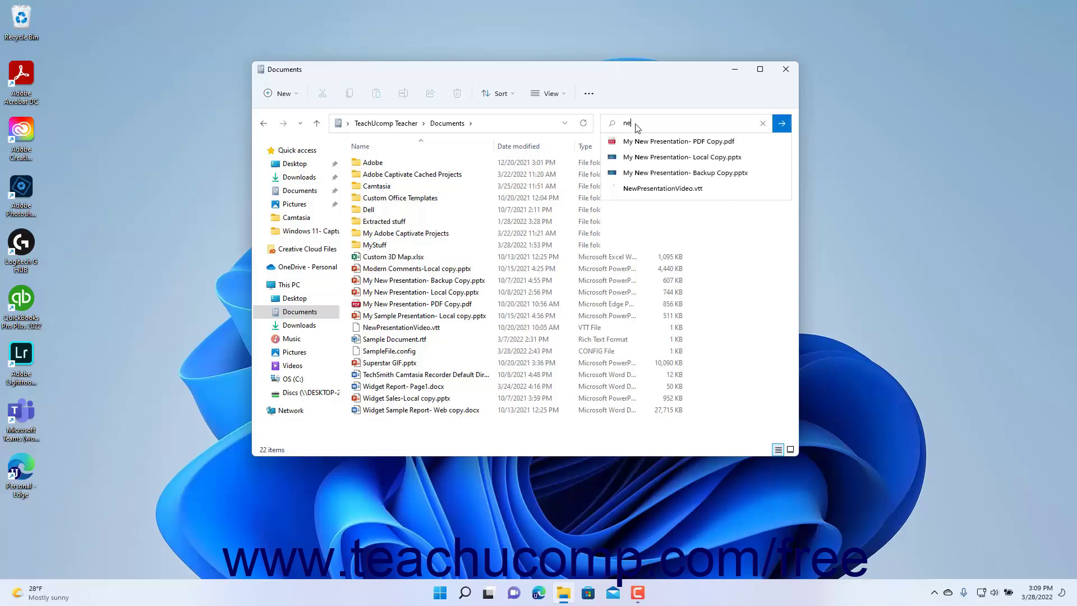